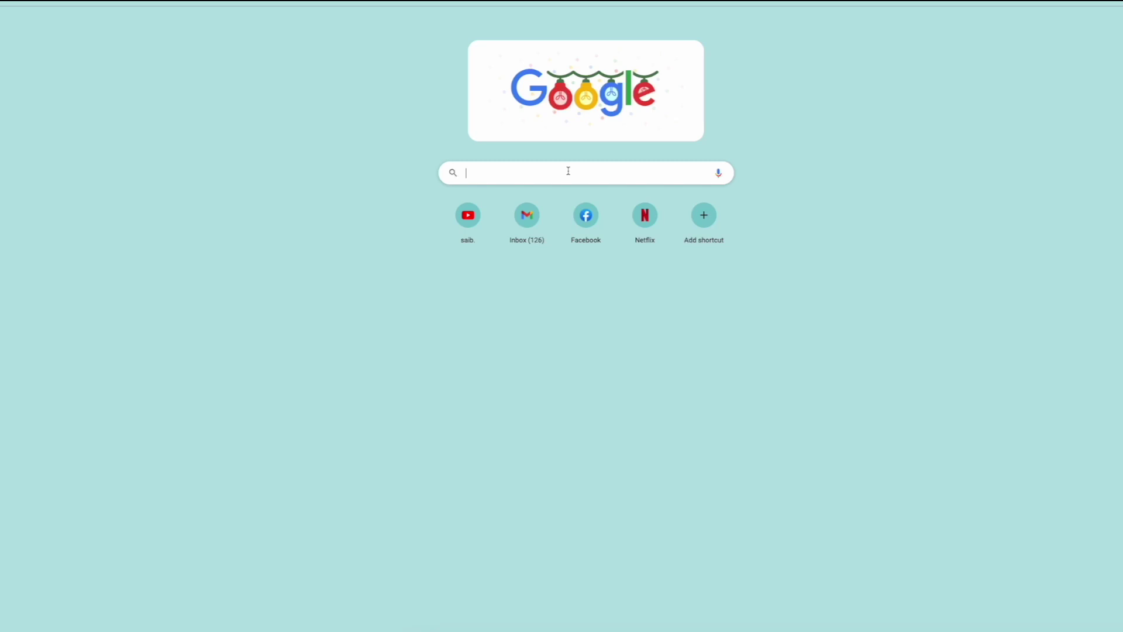
- Search Google for 'typingclub' and open the TypingClub dashboard
left_click(568, 170)
type("t")
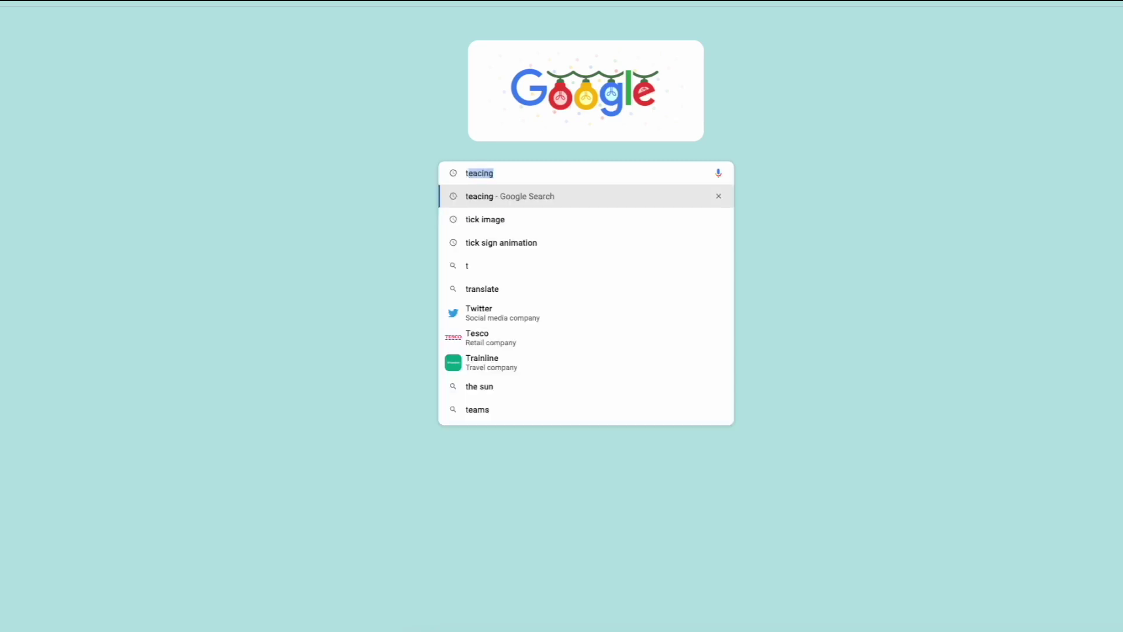
type("ypingclub")
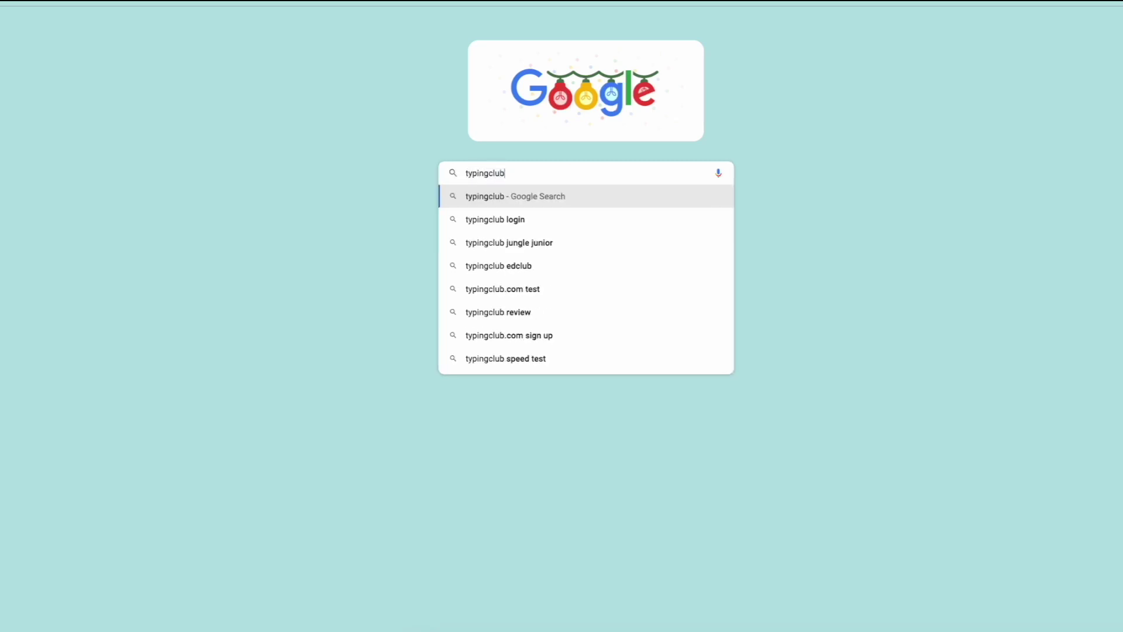
type(".com")
key("Return")
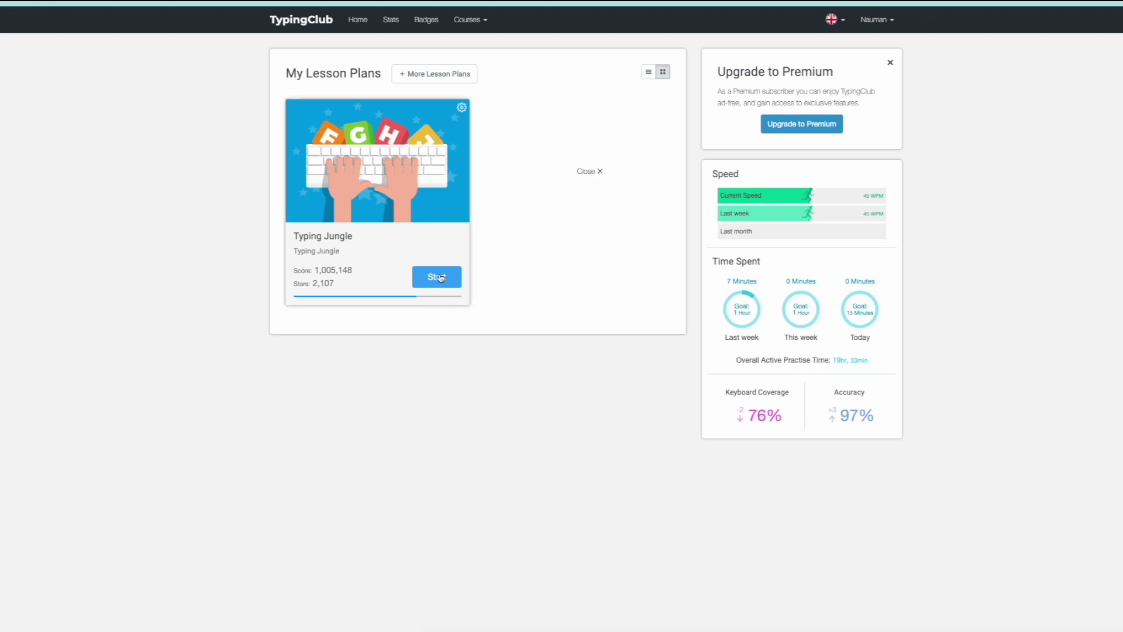
- Start Typing Jungle and begin Home Row lesson 1, introducing the f key
left_click(441, 277)
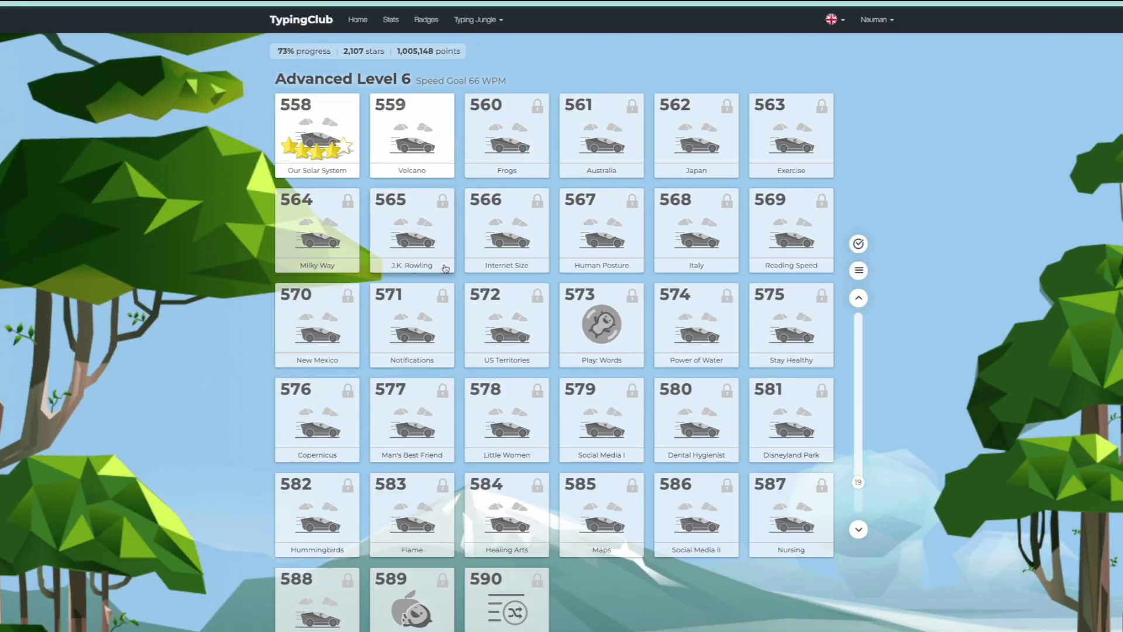
scroll(445, 268, "down", 2)
scroll(444, 268, "up", 5)
scroll(445, 268, "up", 1)
scroll(445, 268, "up", 10)
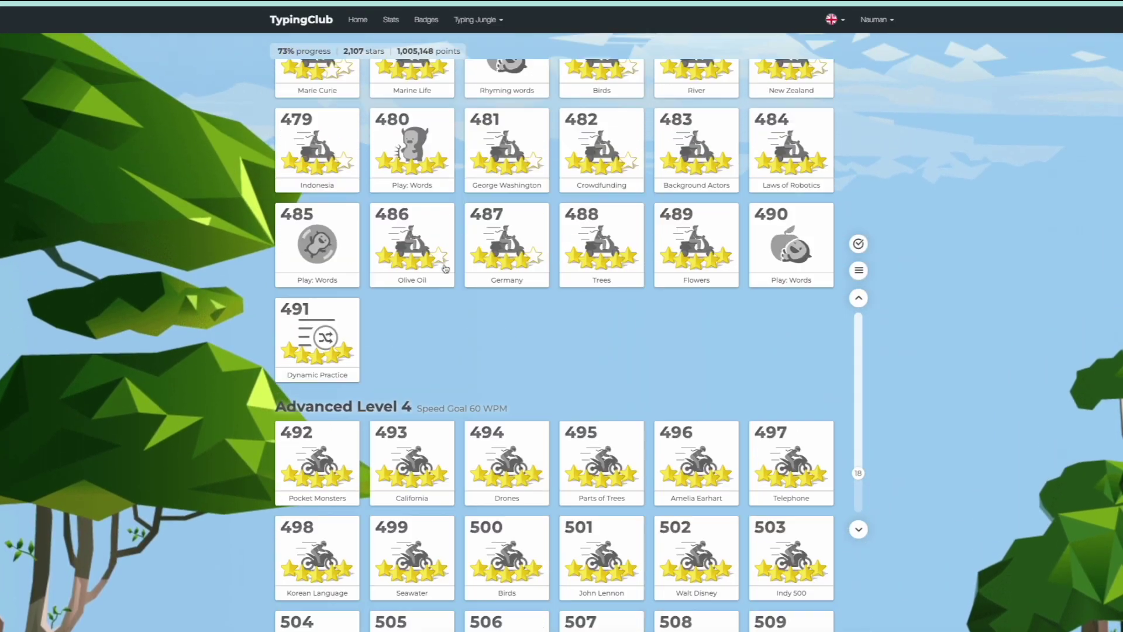
scroll(445, 267, "up", 10)
scroll(445, 268, "up", 10)
scroll(445, 267, "up", 10)
scroll(445, 268, "up", 8)
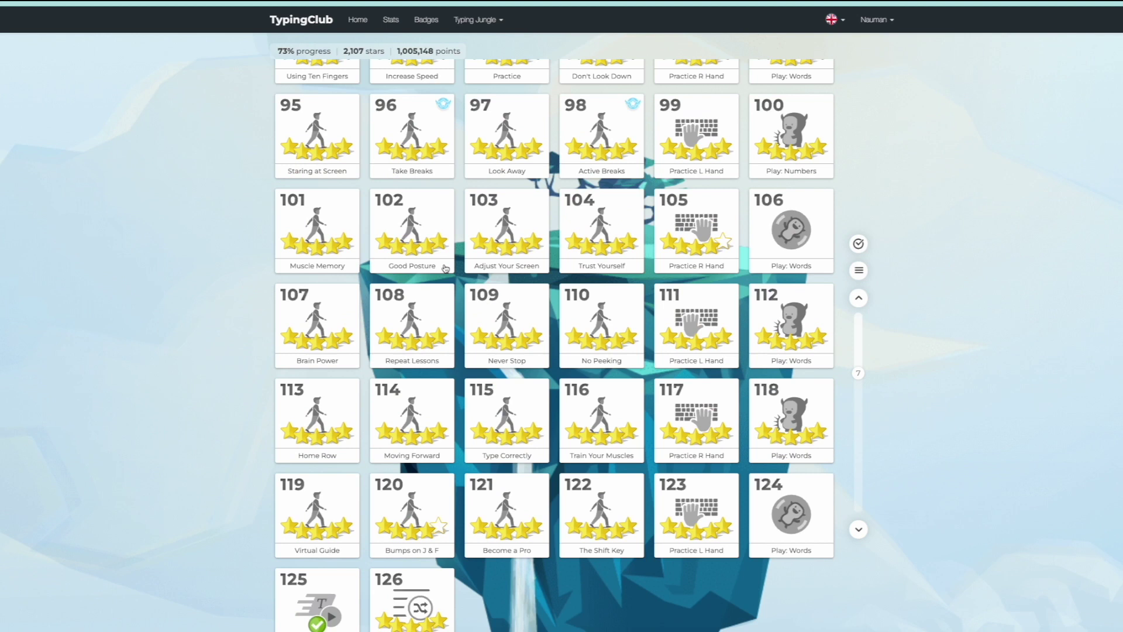
scroll(445, 267, "up", 15)
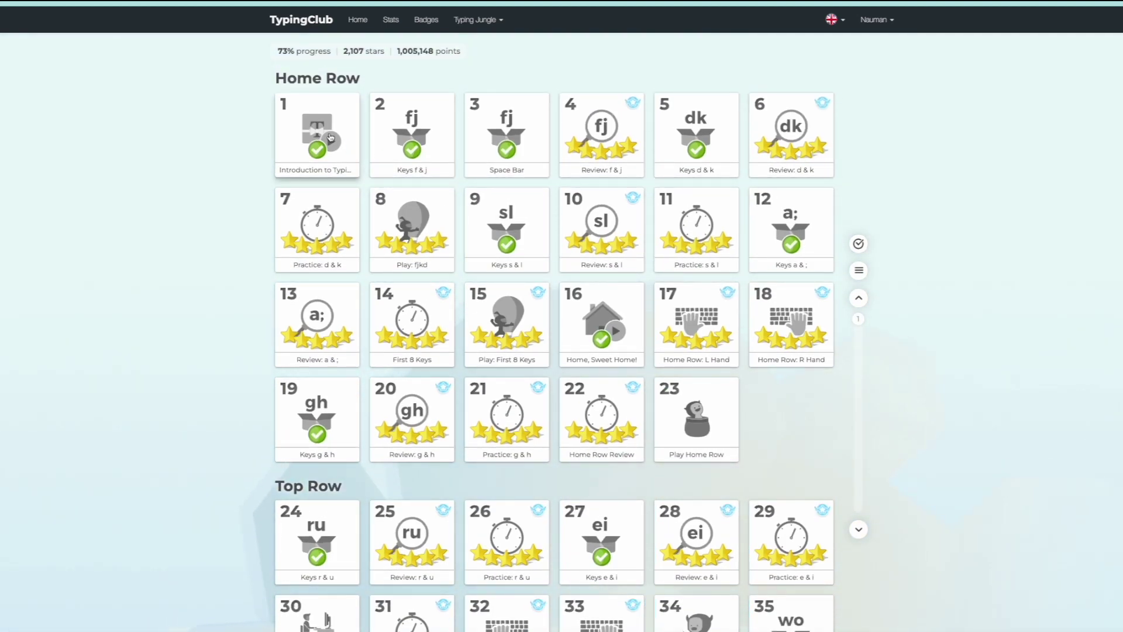
left_click(331, 138)
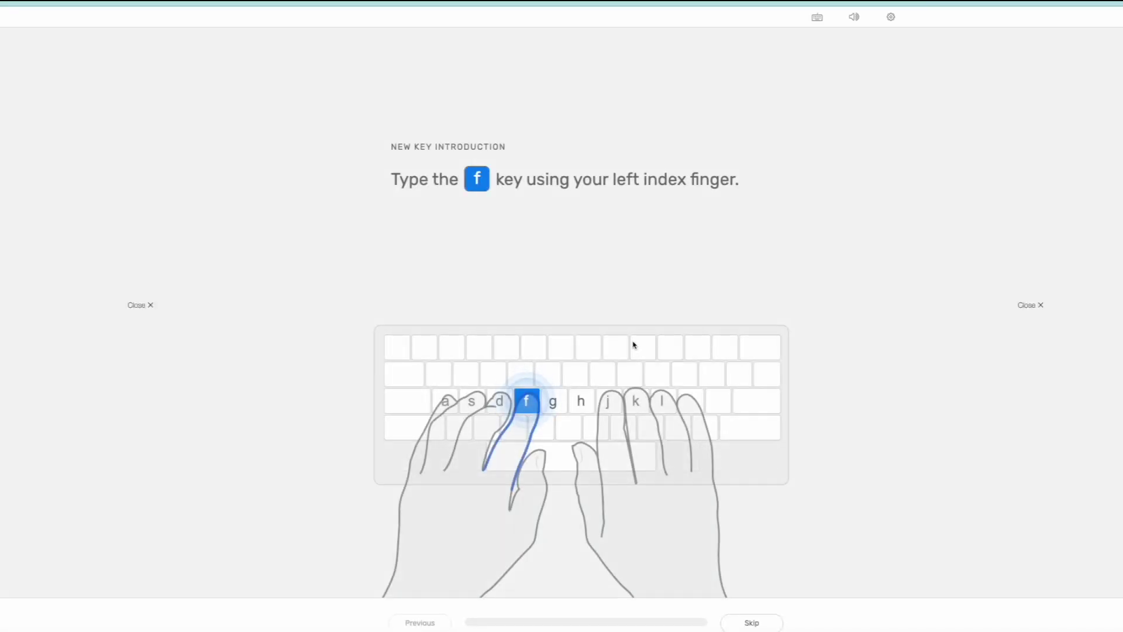
type("f")
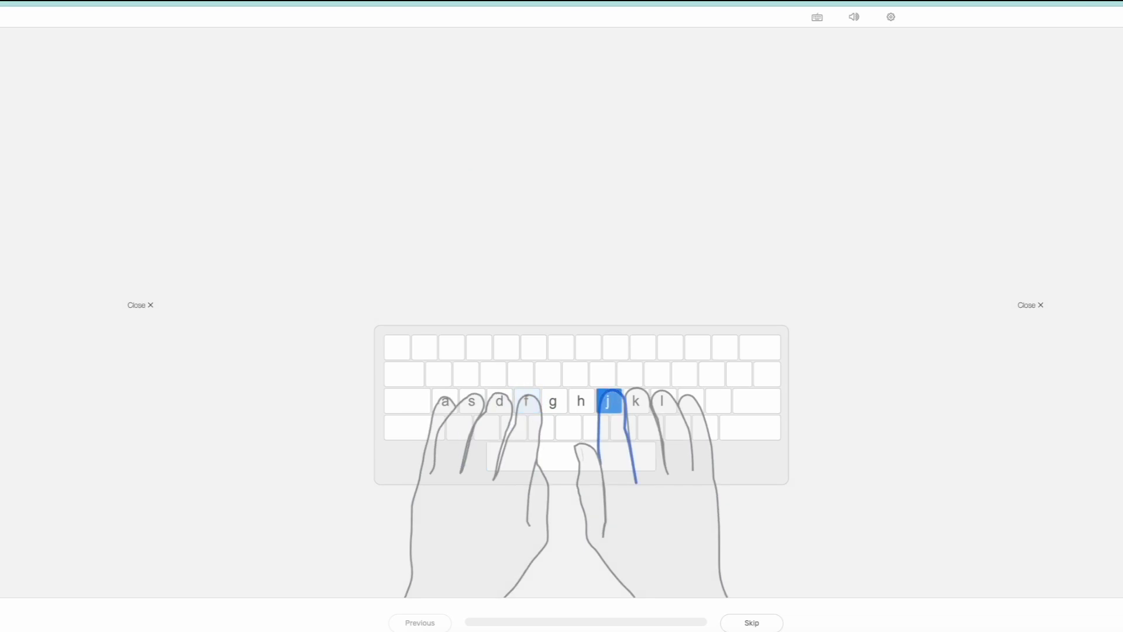
type("j")
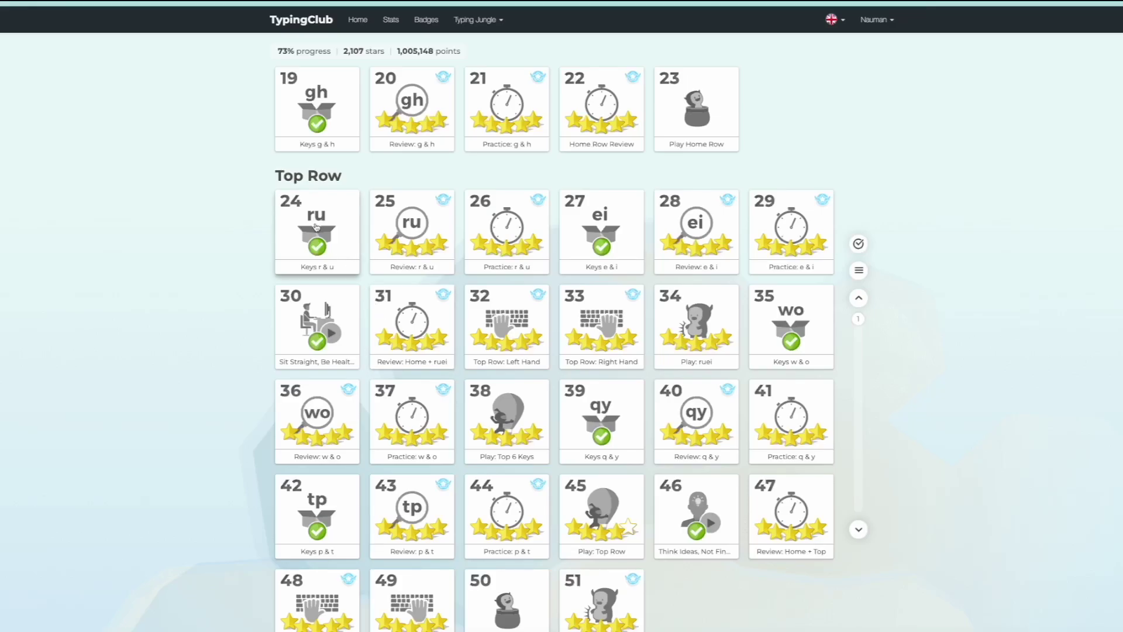
- Start Top Row lesson 24 for the keys r and u
left_click(316, 224)
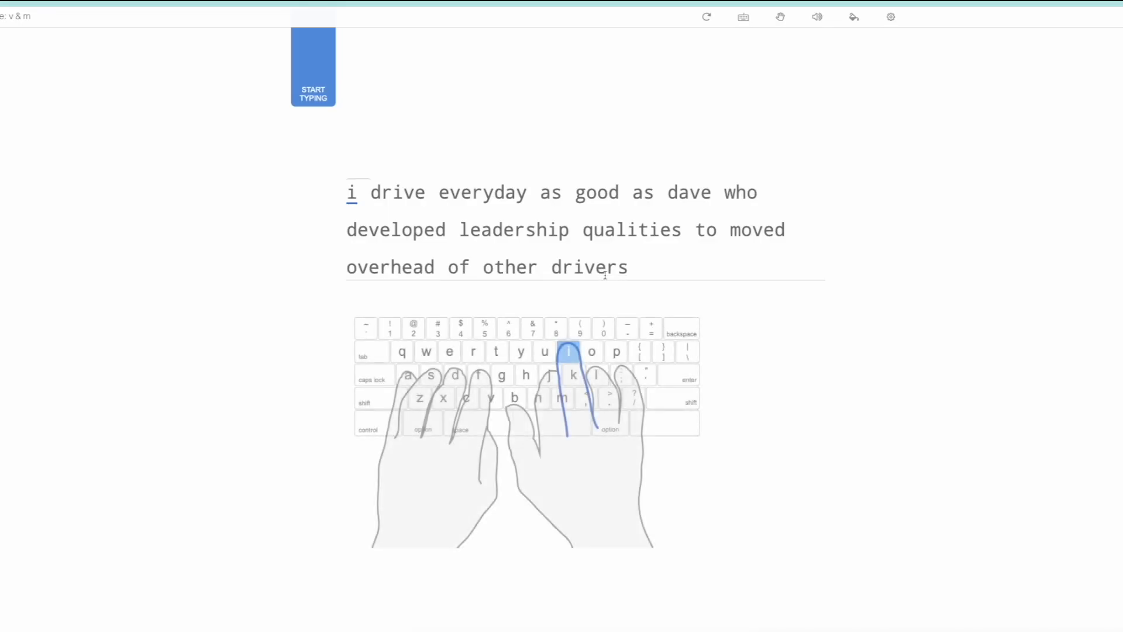
type("i d")
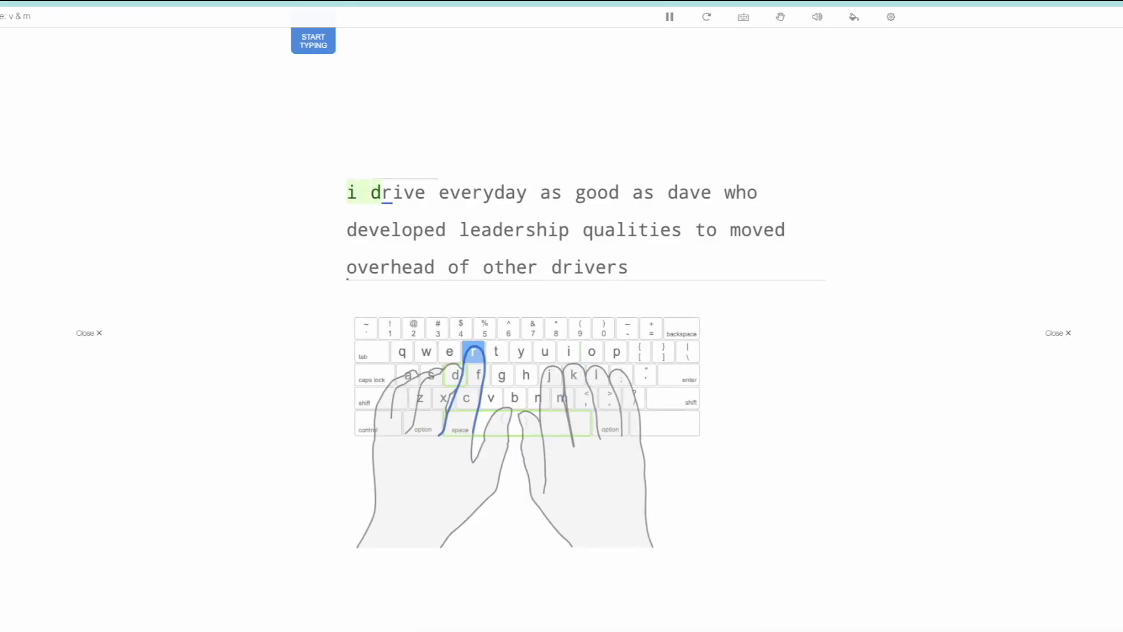
type("riv")
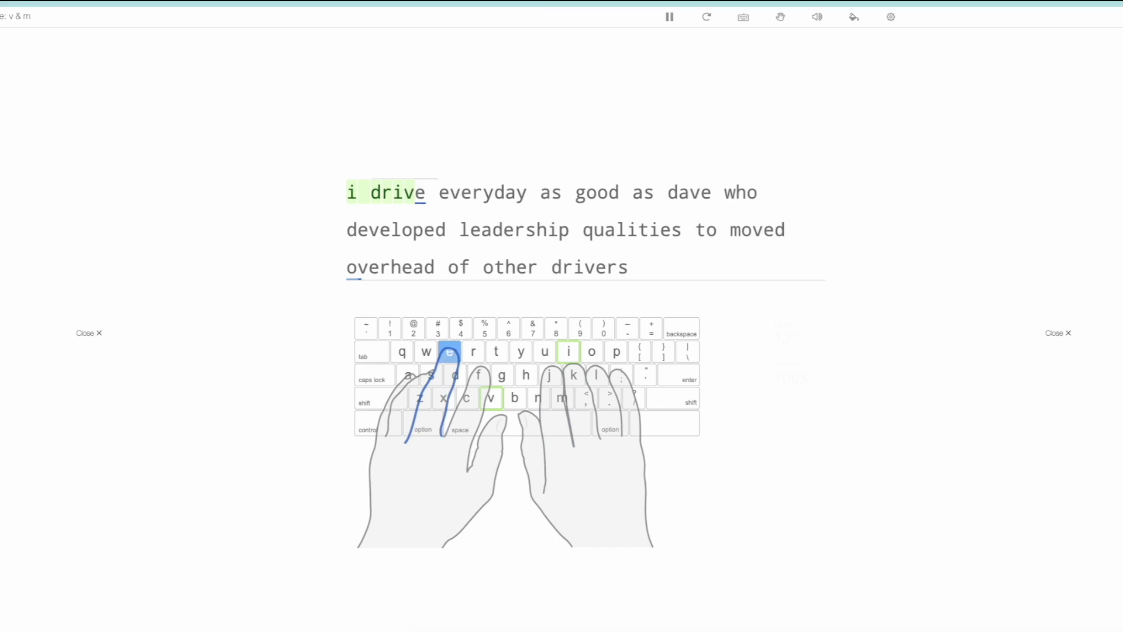